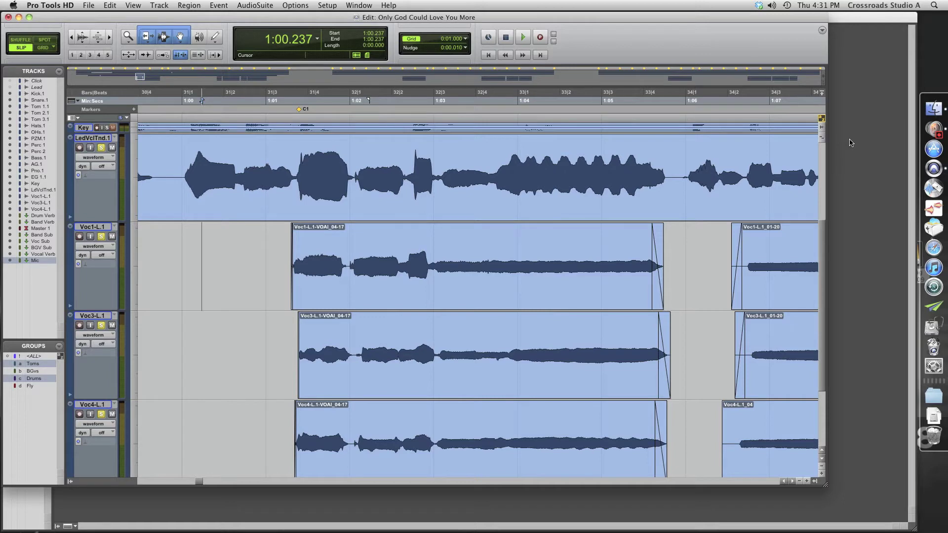
Step: Play back the lead and harmony vocals, then open the VocALign Project AudioSuite plugin
{"action": "key", "text": "space"}
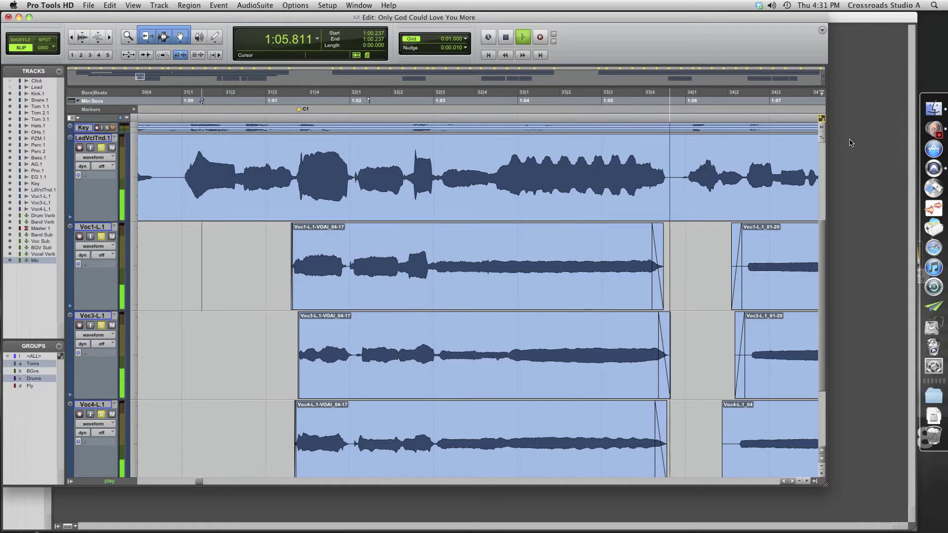
{"action": "key", "text": "space"}
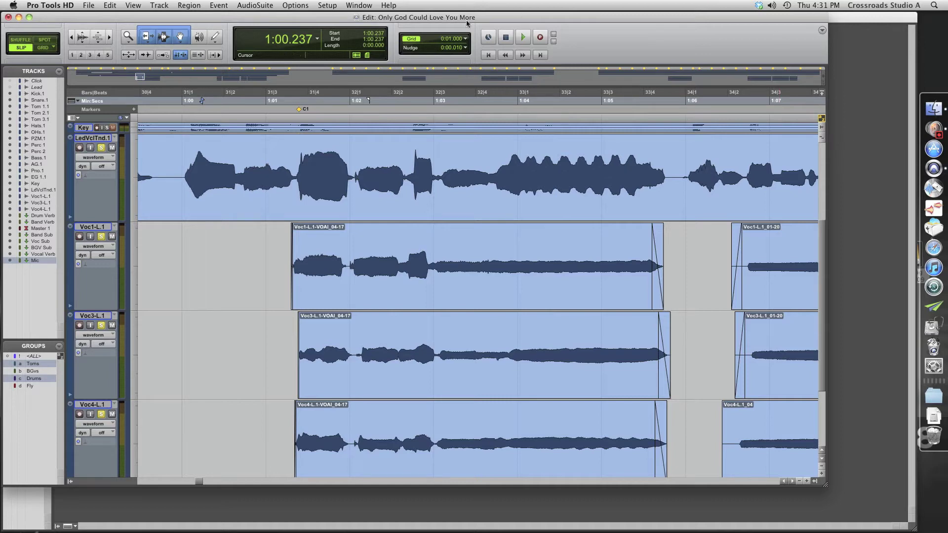
{"action": "left_click", "coordinate": [249, 5]}
{"action": "mouse_move", "coordinate": [259, 119]}
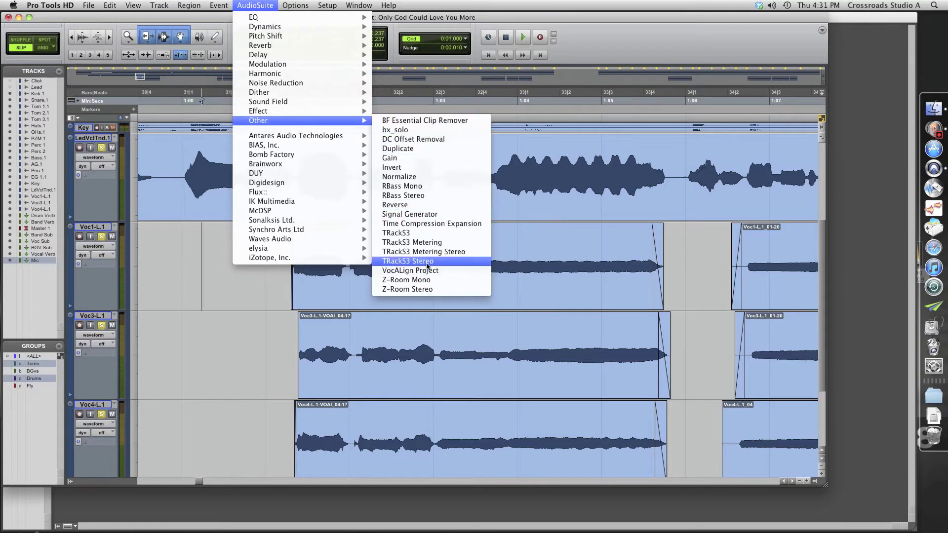
{"action": "left_click", "coordinate": [428, 271]}
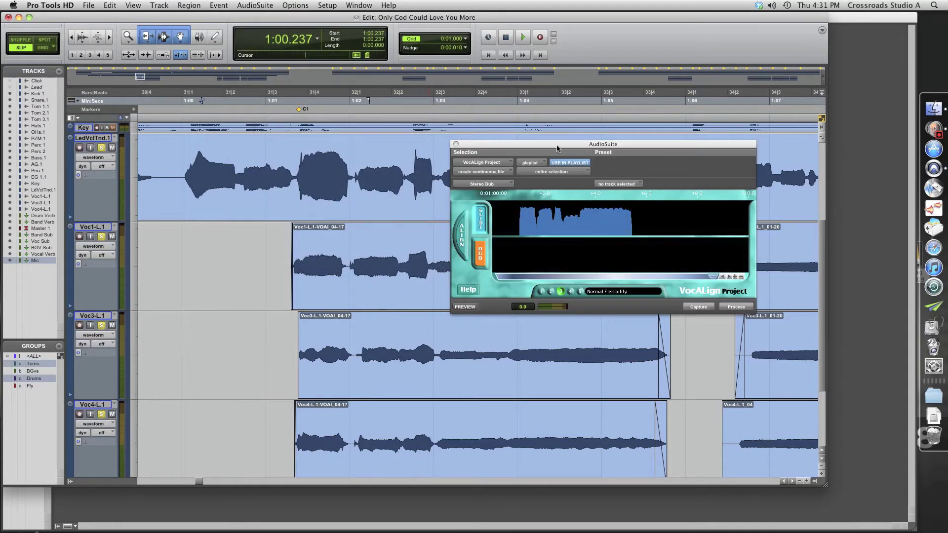
Step: Reposition the VocALign window mid-screen and switch to the Selector tool
{"action": "left_click_drag", "start_coordinate": [558, 146], "coordinate": [542, 41]}
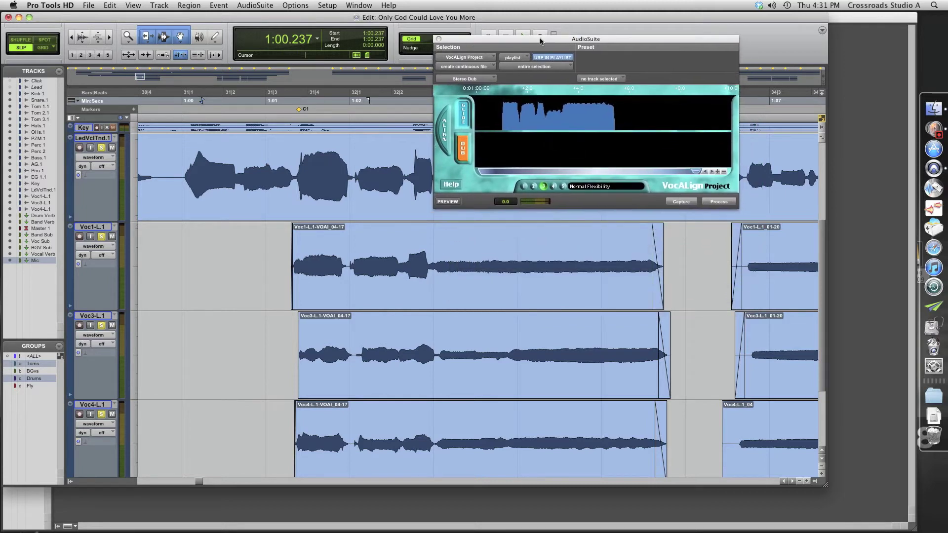
{"action": "left_click_drag", "start_coordinate": [541, 41], "coordinate": [549, 229]}
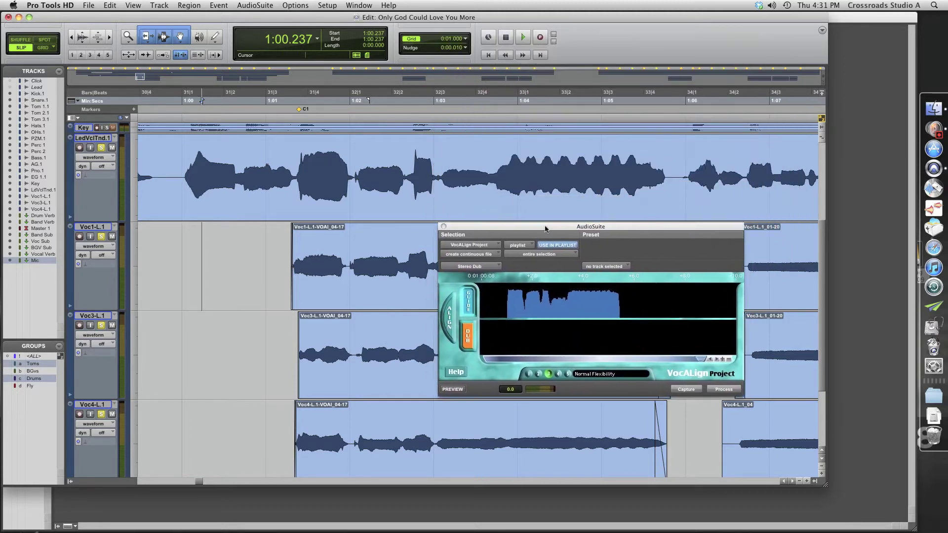
{"action": "left_click", "coordinate": [164, 37]}
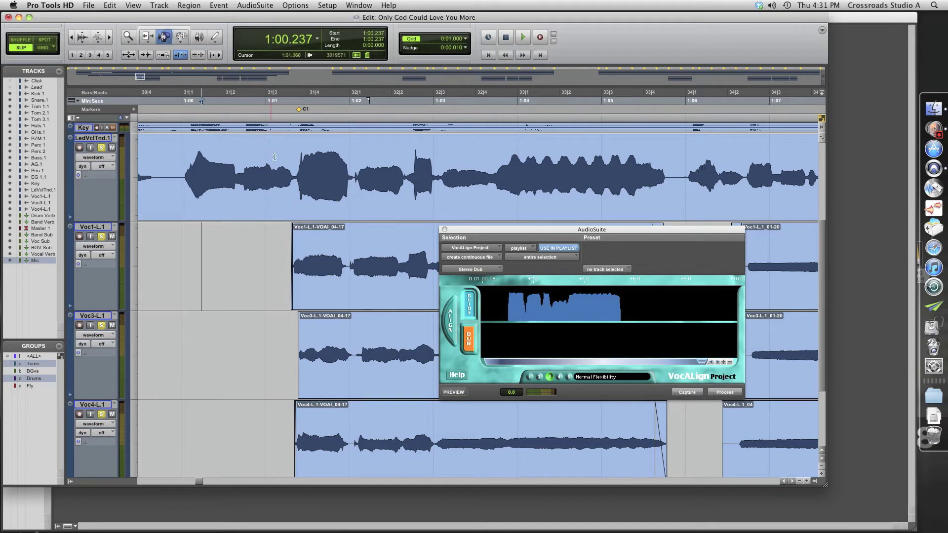
Step: Capture the LeadVclTnd phrase 1:01.354–1:05.796 as the VocALign guide, then switch to dub
{"action": "left_click_drag", "start_coordinate": [297, 169], "coordinate": [669, 192]}
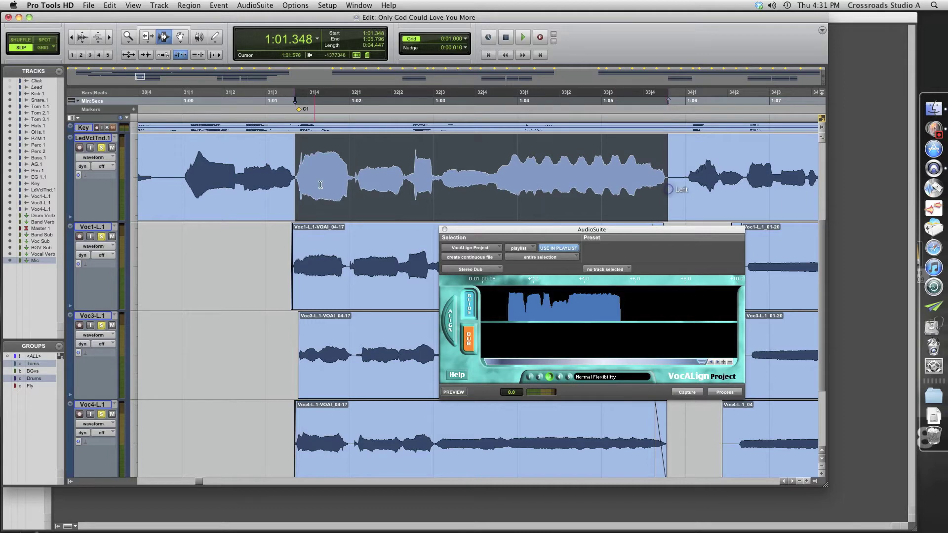
{"action": "left_click_drag", "start_coordinate": [293, 171], "coordinate": [294, 173]}
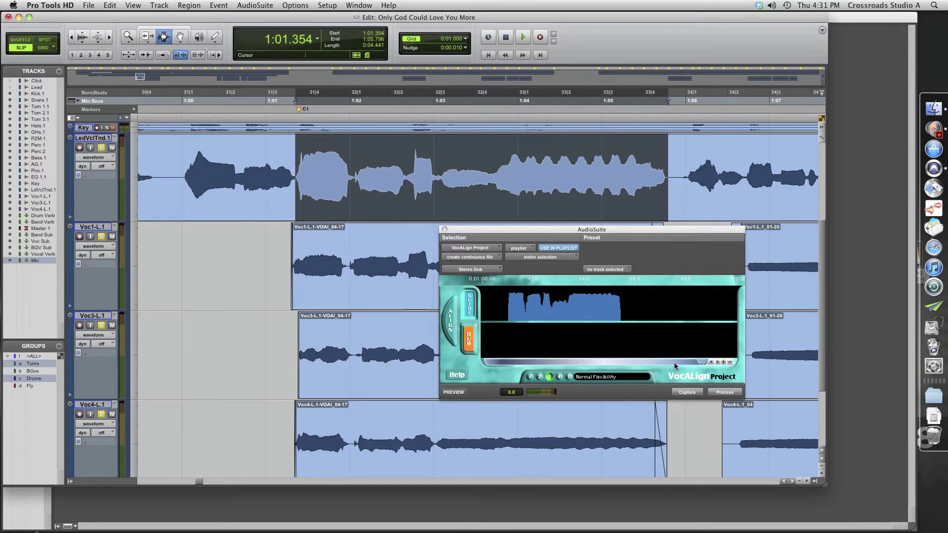
{"action": "left_click", "coordinate": [687, 393]}
{"action": "left_click", "coordinate": [470, 338]}
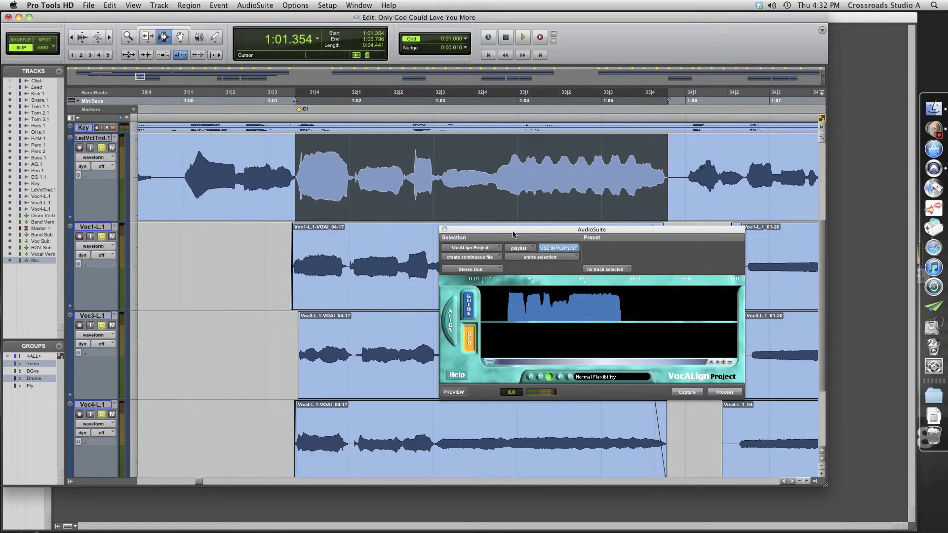
{"action": "left_click_drag", "start_coordinate": [515, 231], "coordinate": [475, 60]}
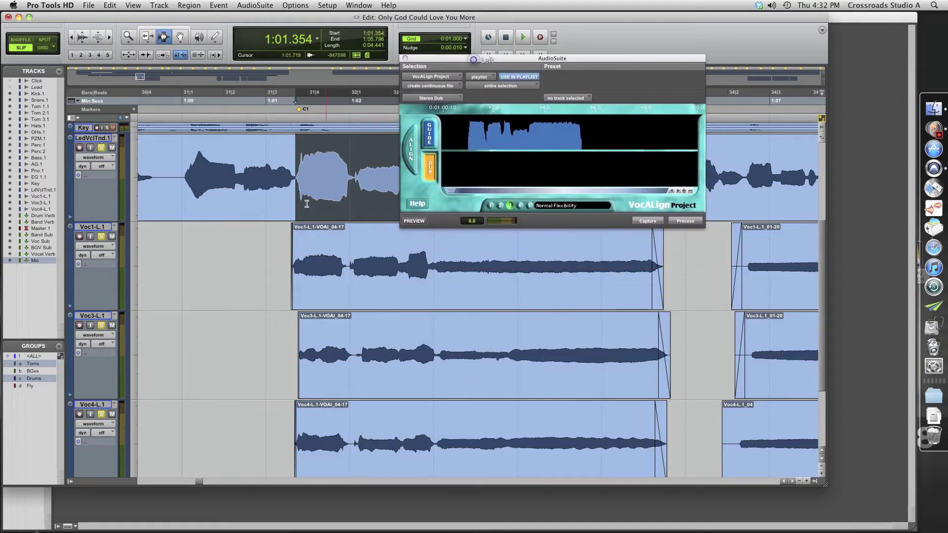
Step: Capture the Voc1 region as the dub, align it to the lead guide, and process it
{"action": "left_click", "coordinate": [474, 266]}
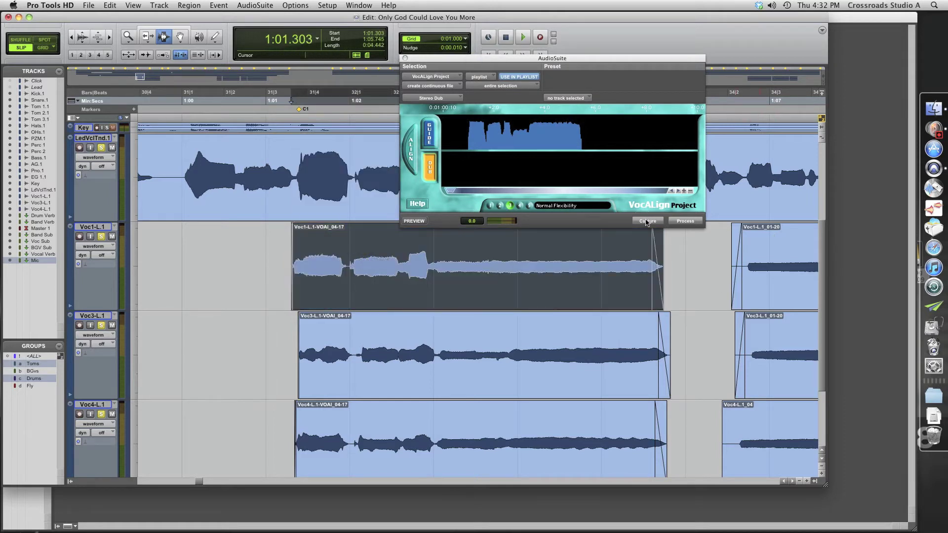
{"action": "left_click", "coordinate": [646, 222]}
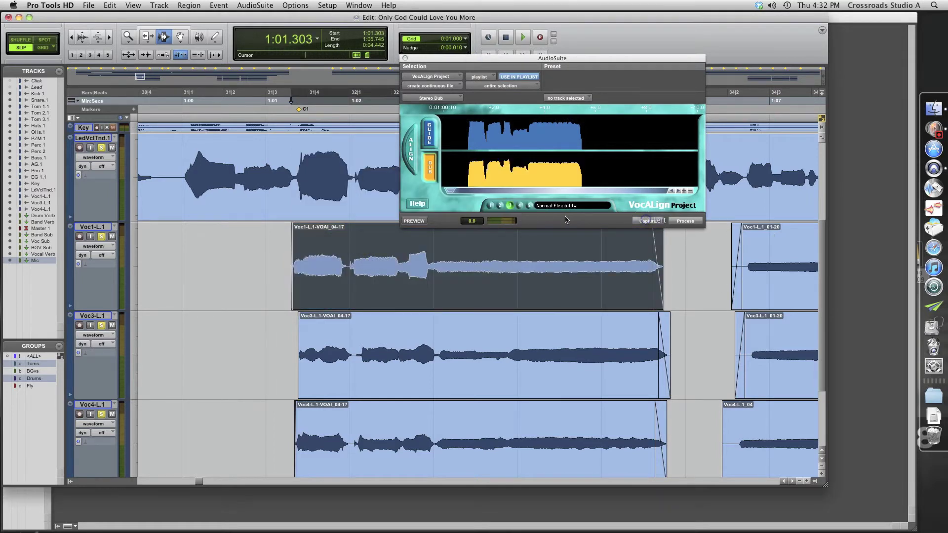
{"action": "left_click", "coordinate": [412, 148]}
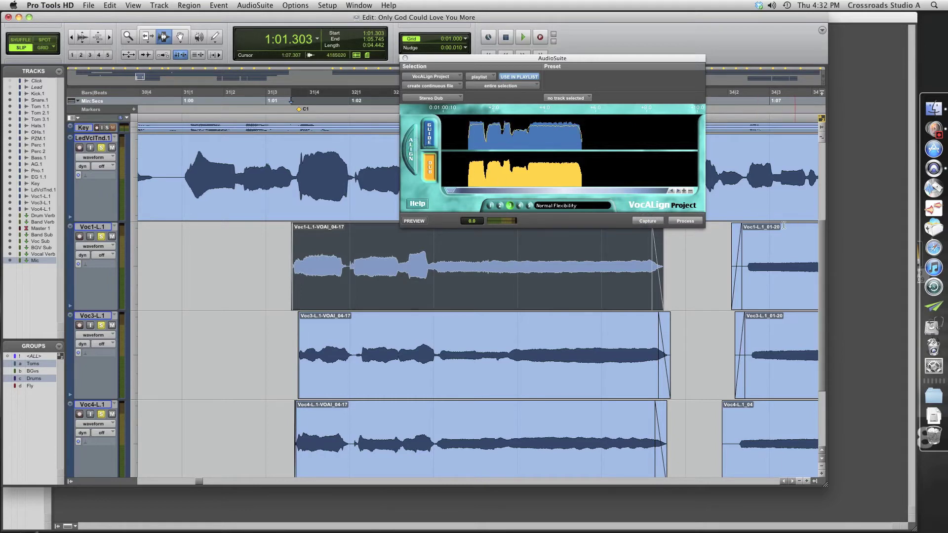
{"action": "left_click", "coordinate": [687, 221]}
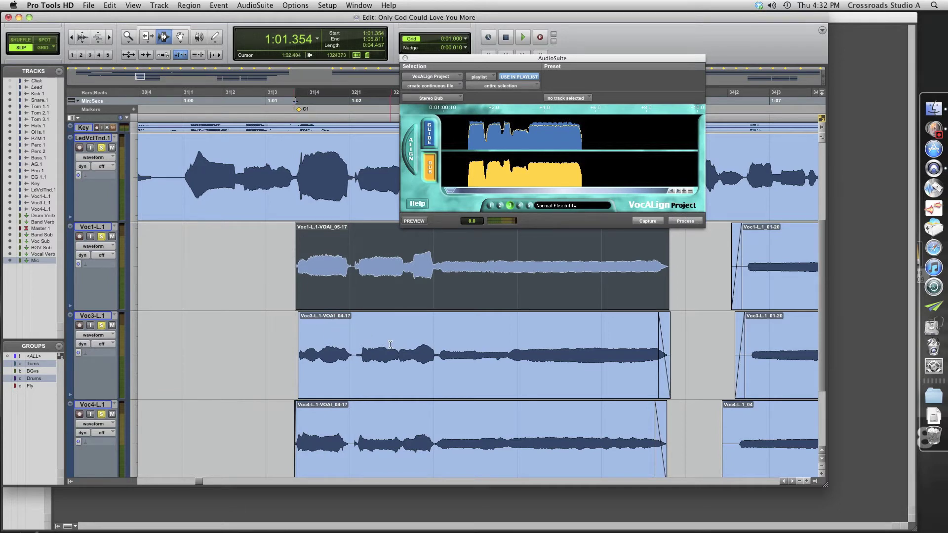
{"action": "left_click", "coordinate": [413, 332]}
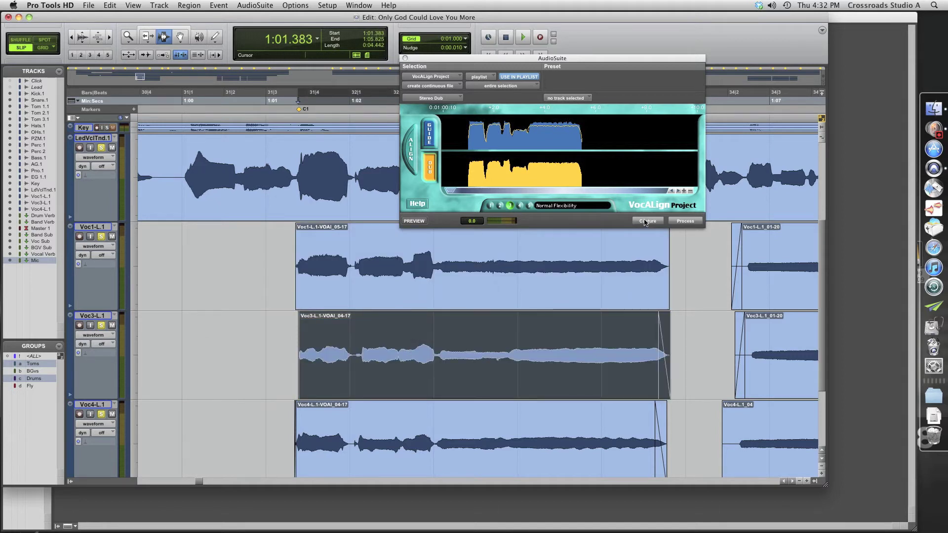
Step: Align and process Voc3, then capture, align and process Voc4 against the lead guide
{"action": "left_click", "coordinate": [409, 152]}
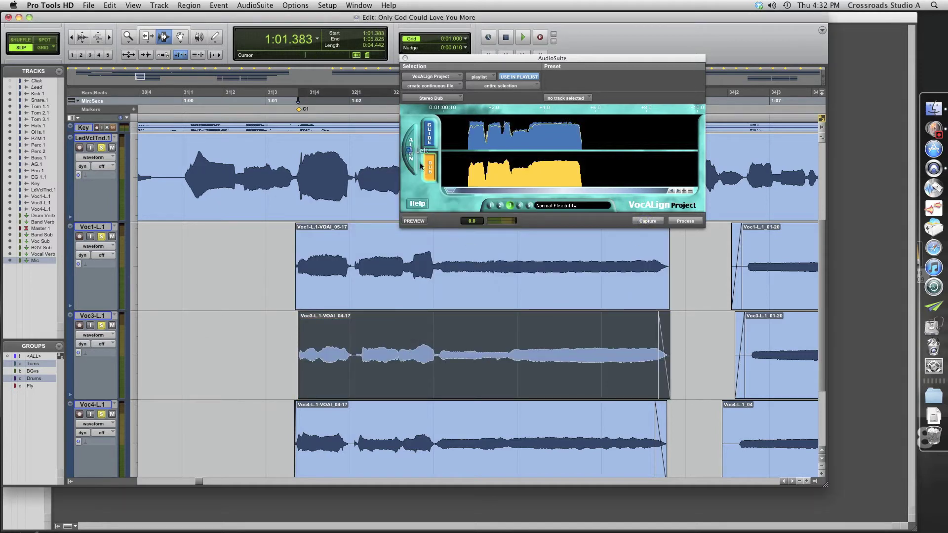
{"action": "left_click", "coordinate": [692, 225]}
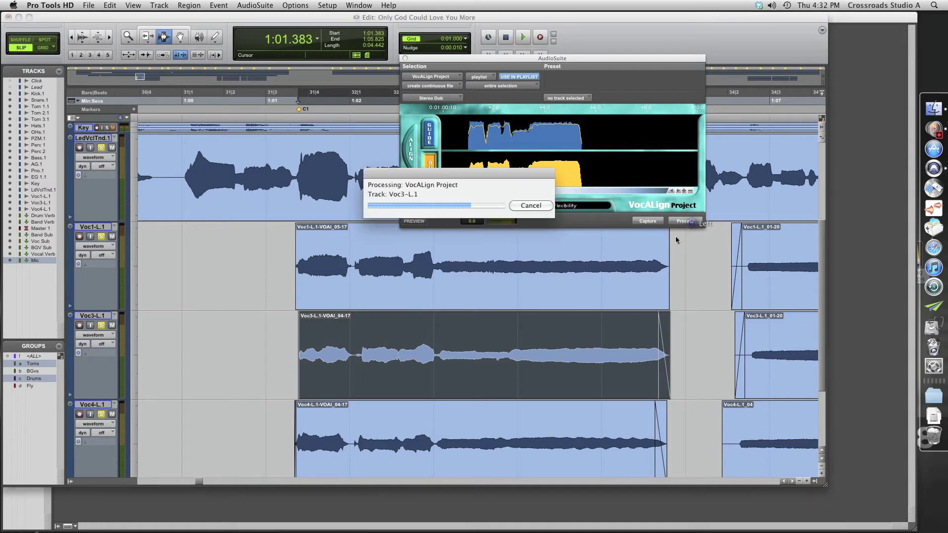
{"action": "double_click", "coordinate": [415, 415]}
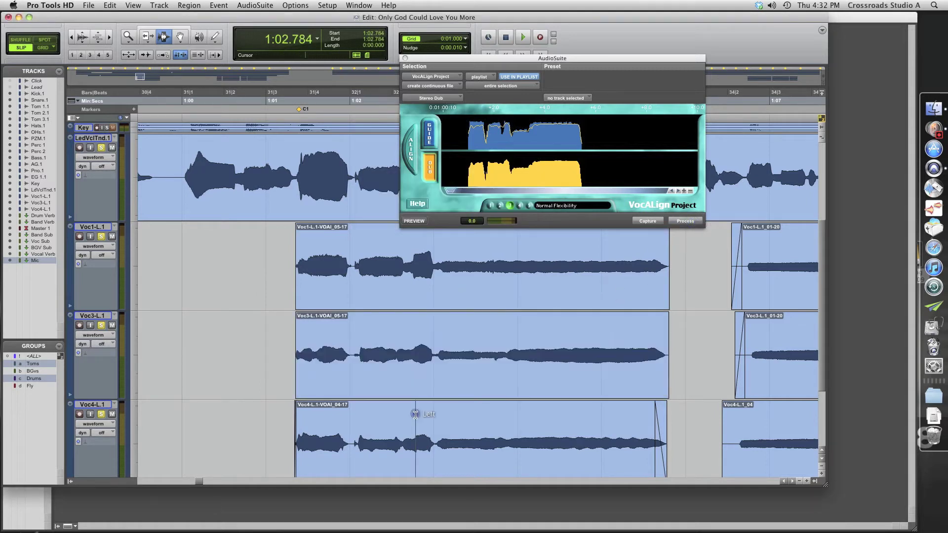
{"action": "left_click", "coordinate": [649, 220]}
{"action": "left_click", "coordinate": [412, 141]}
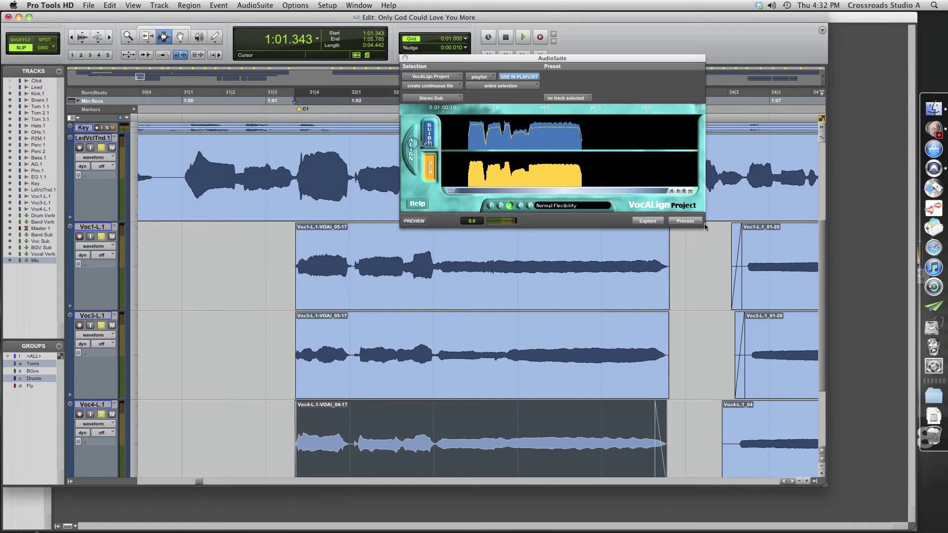
{"action": "left_click", "coordinate": [689, 221]}
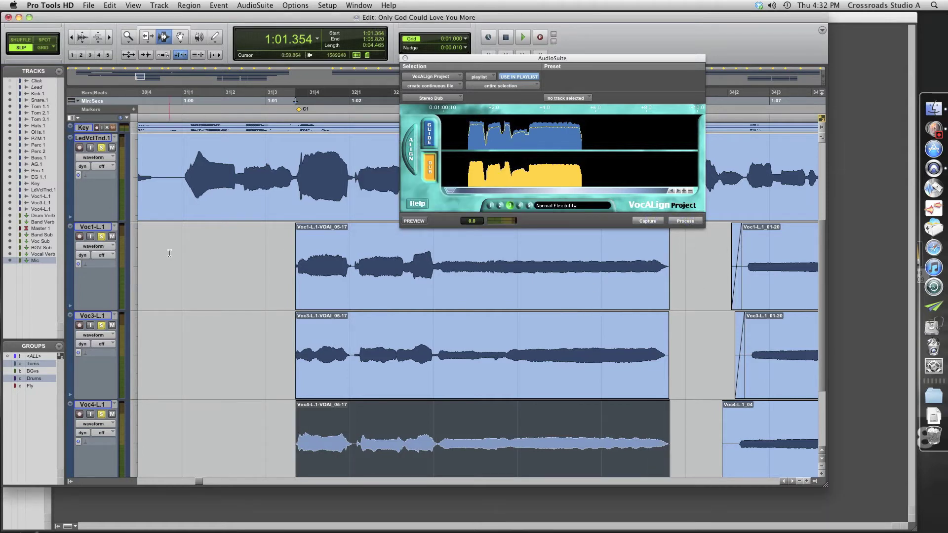
{"action": "key", "text": "shift+semicolon"}
{"action": "key", "text": "space"}
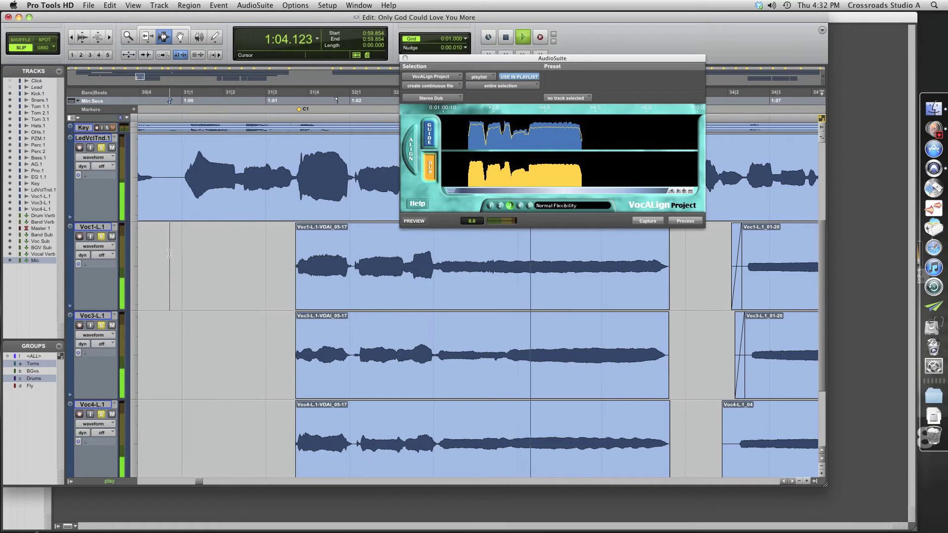
{"action": "key", "text": "space"}
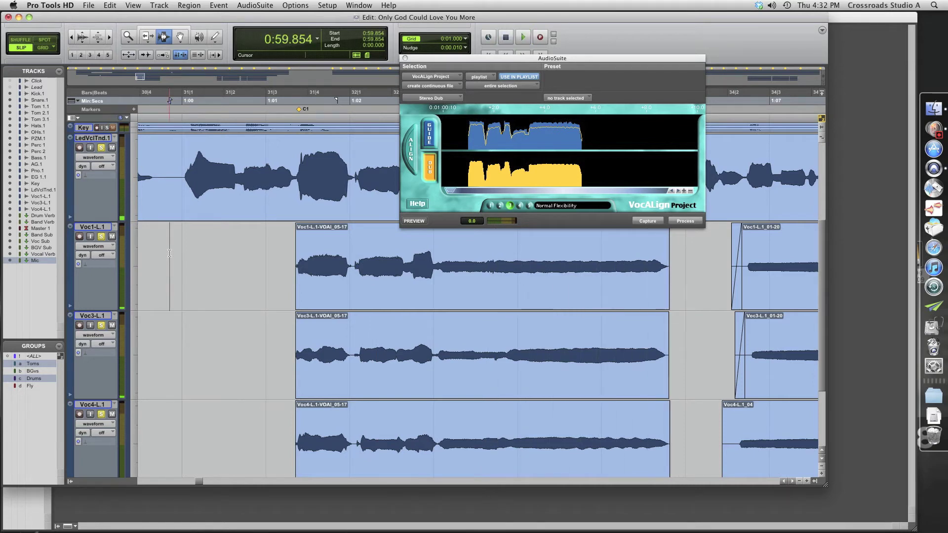
{"action": "left_click", "coordinate": [172, 31]}
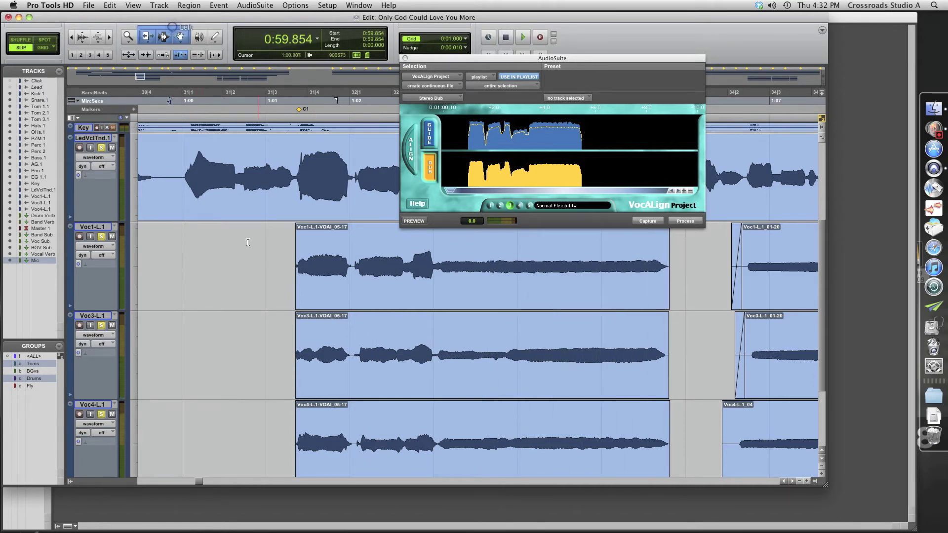
Step: Add short fade-ins to Voc1, Voc3 and Voc4, and set the play start before them
{"action": "left_click", "coordinate": [296, 231]}
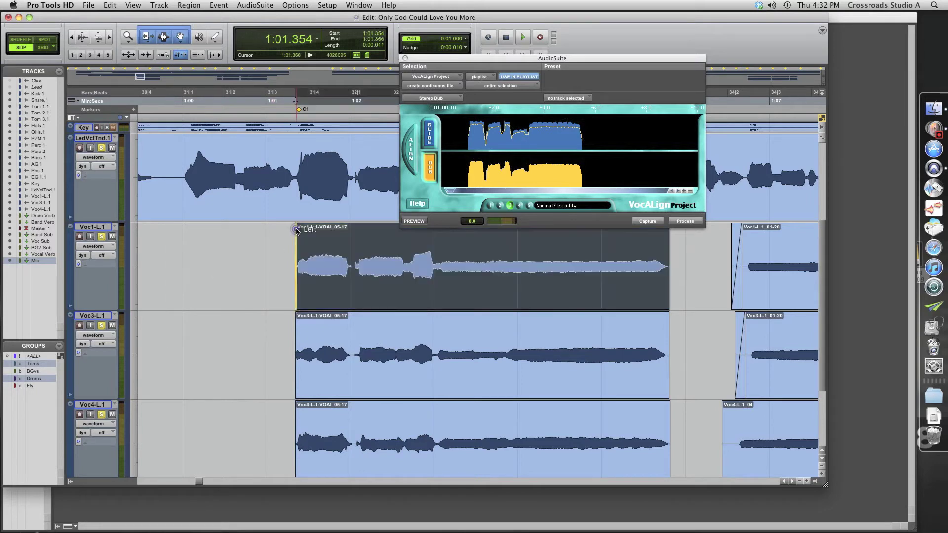
{"action": "left_click", "coordinate": [298, 316]}
{"action": "left_click", "coordinate": [299, 317]}
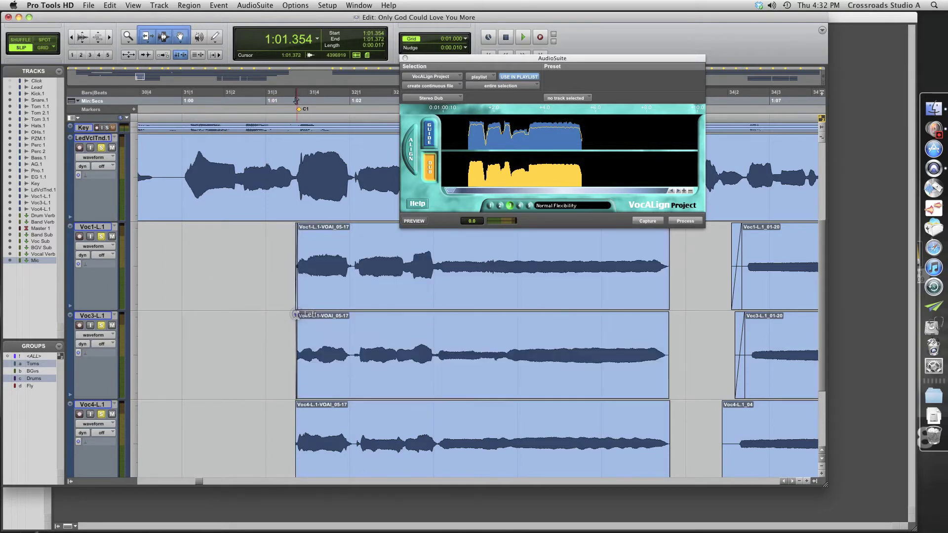
{"action": "left_click", "coordinate": [298, 406]}
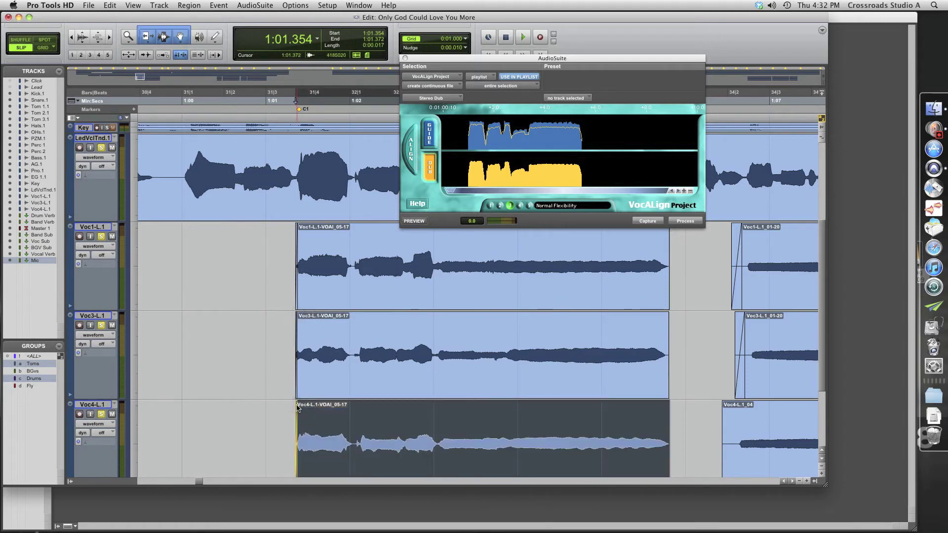
{"action": "left_click", "coordinate": [298, 406]}
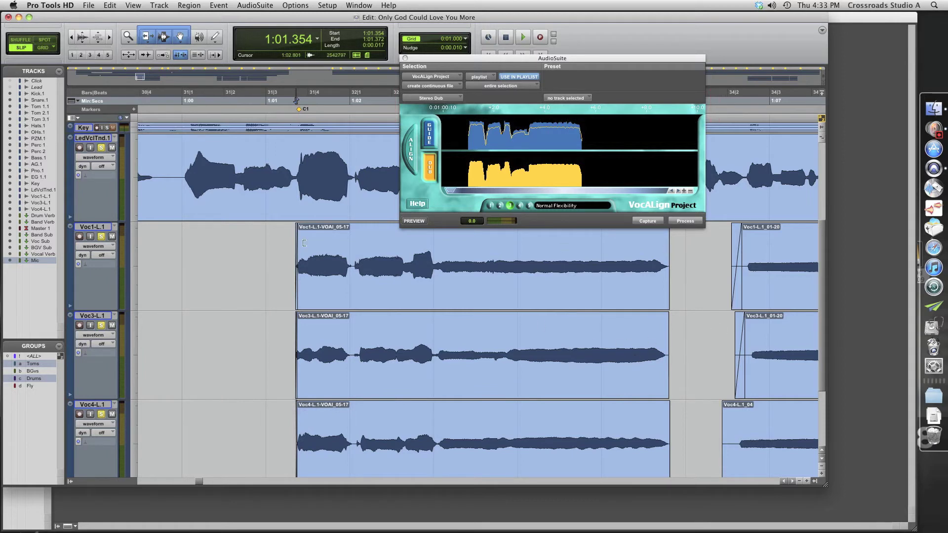
{"action": "left_click", "coordinate": [161, 256]}
{"action": "key", "text": "space"}
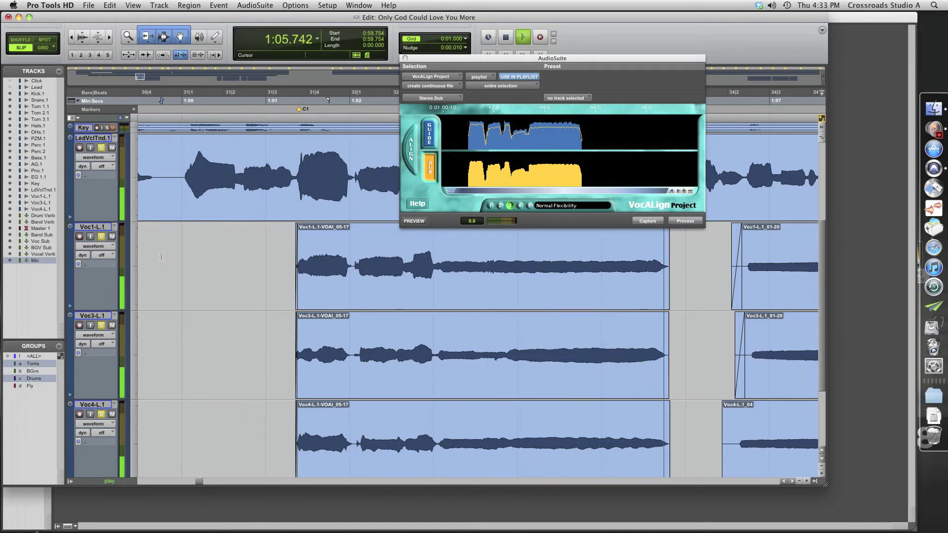
{"action": "key", "text": "space"}
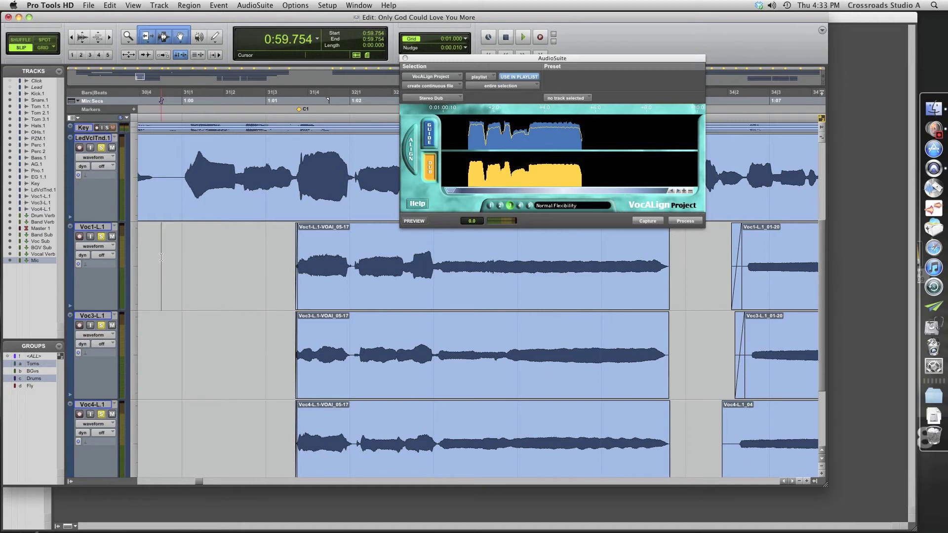